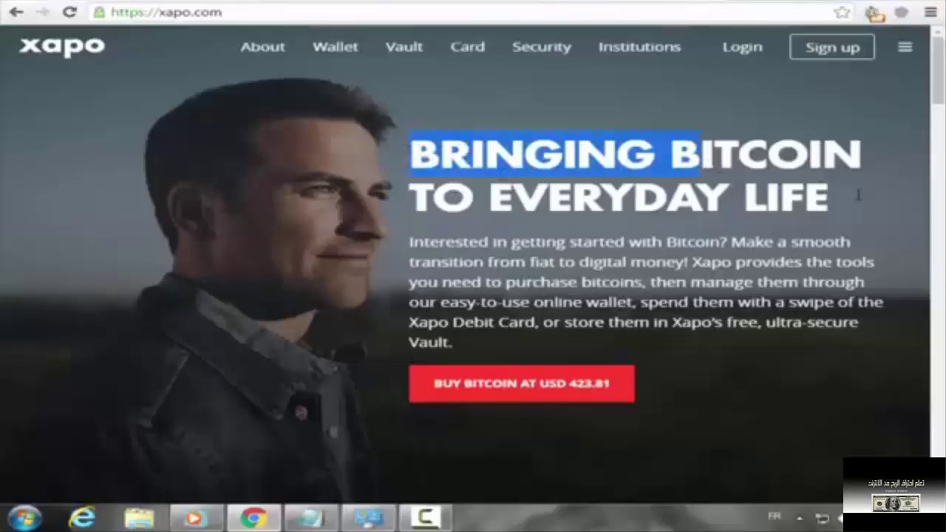
- Select and deselect the landing-page headline, then select the site's web address
{"action": "left_click_drag", "start_coordinate": [858, 195], "coordinate": [834, 194]}
{"action": "left_click", "coordinate": [787, 197]}
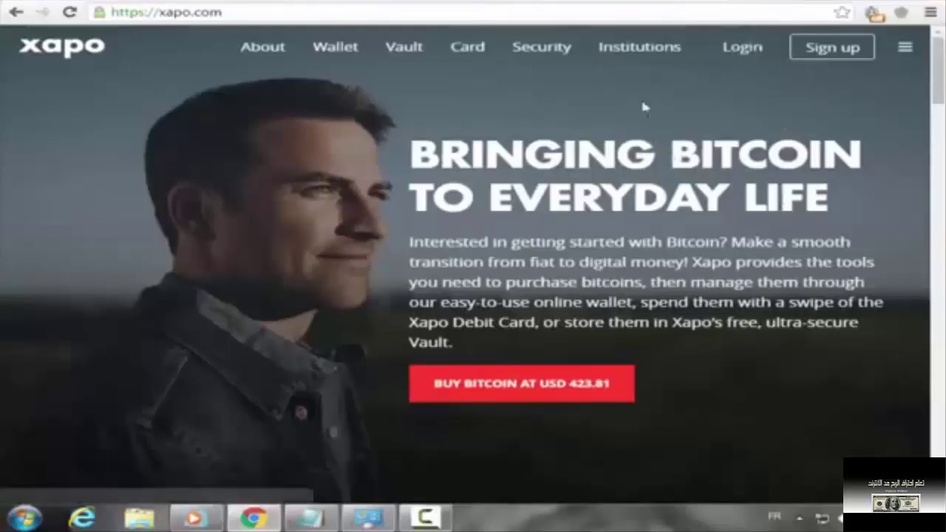
{"action": "left_click", "coordinate": [289, 13]}
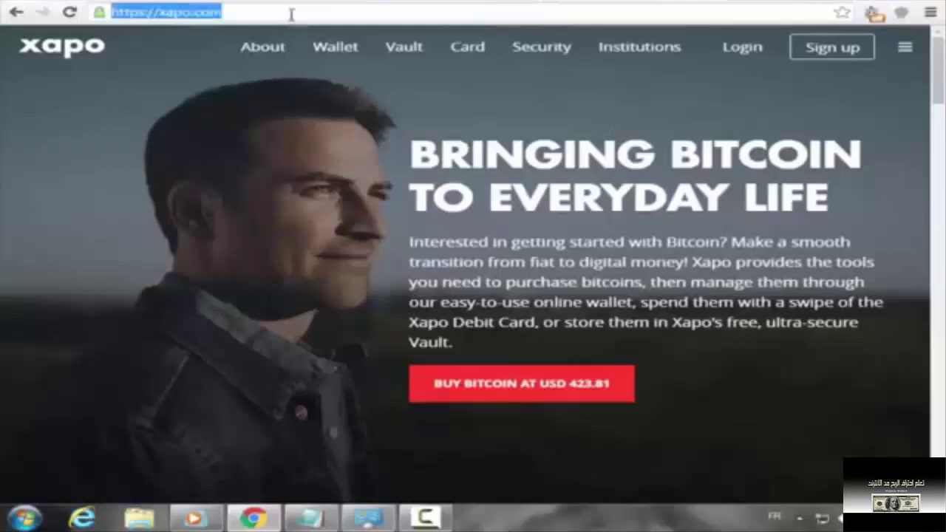
{"action": "left_click", "coordinate": [289, 13]}
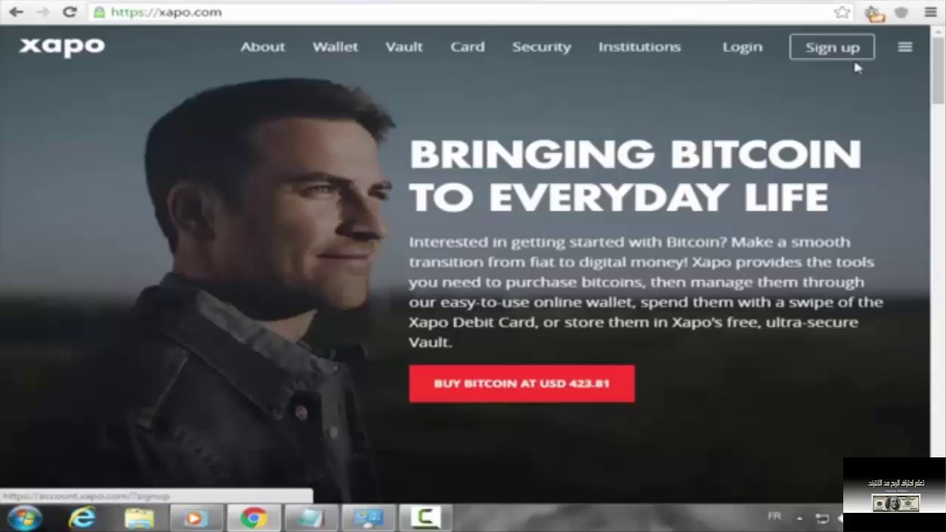
{"action": "key", "text": "Escape"}
- On the sign-up form, paste and clear an email, leave names empty, and keep Morocco
{"action": "left_click", "coordinate": [843, 49]}
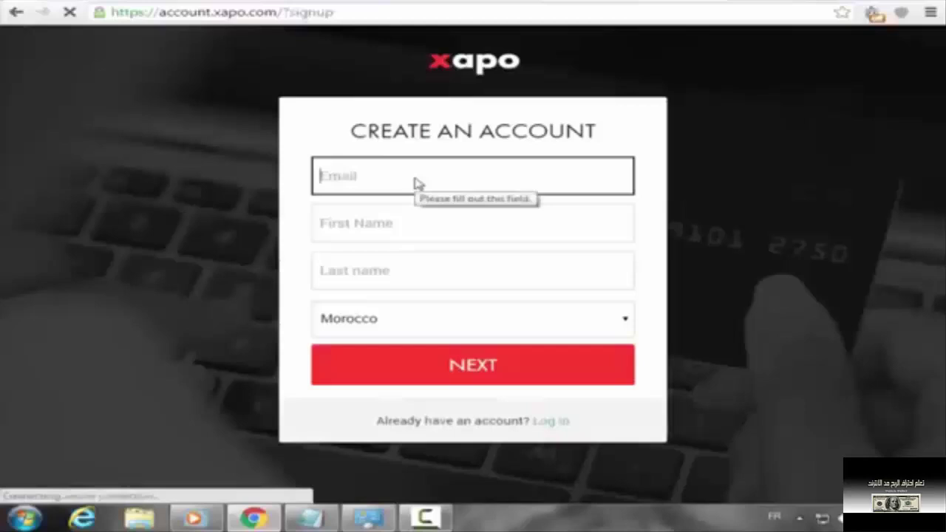
{"action": "right_click", "coordinate": [367, 182]}
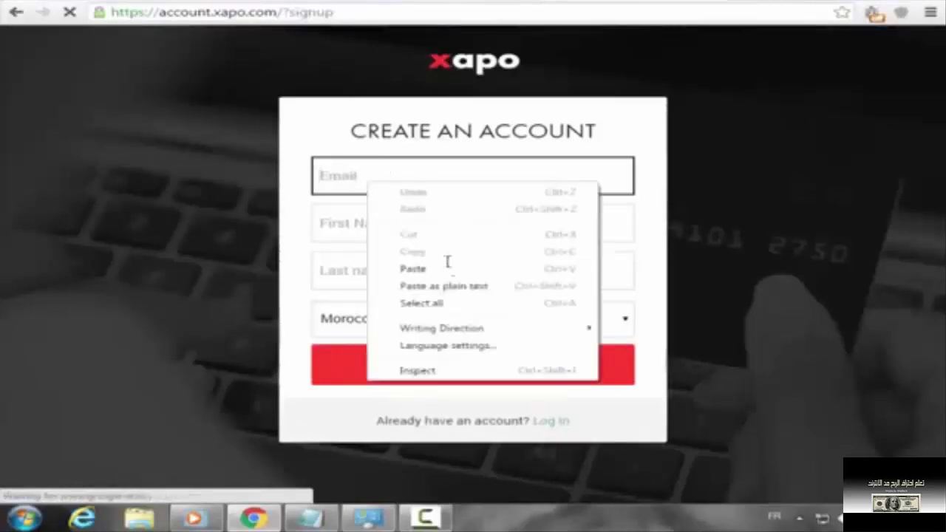
{"action": "left_click", "coordinate": [452, 266]}
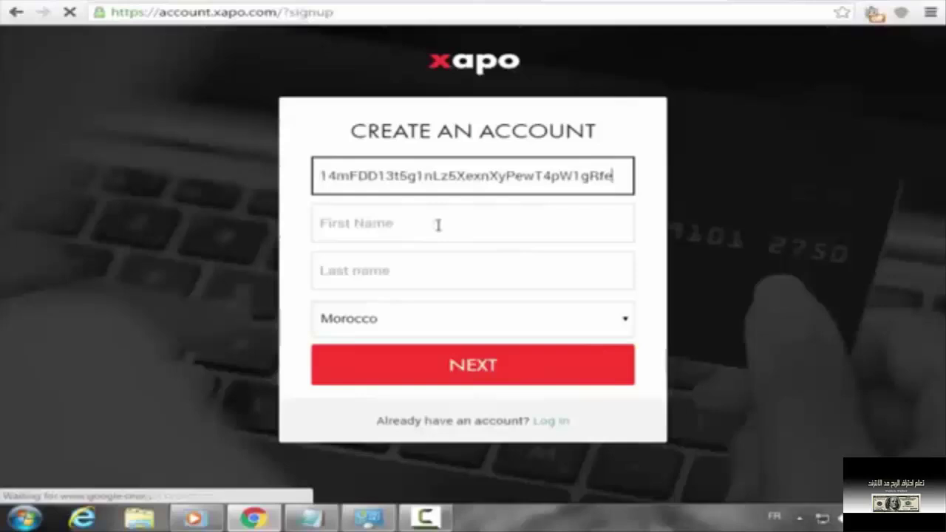
{"action": "double_click", "coordinate": [486, 186]}
{"action": "key", "text": "BackSpace"}
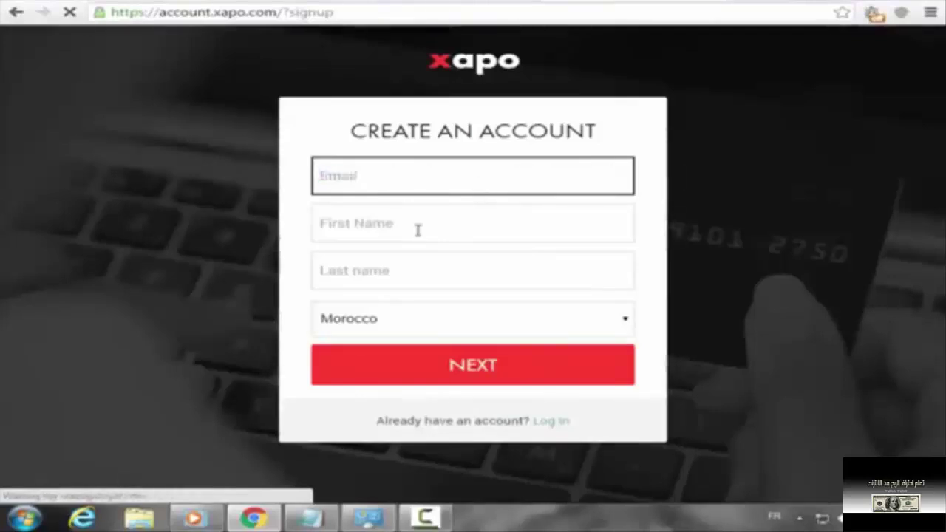
{"action": "left_click", "coordinate": [417, 230]}
{"action": "left_click", "coordinate": [416, 285]}
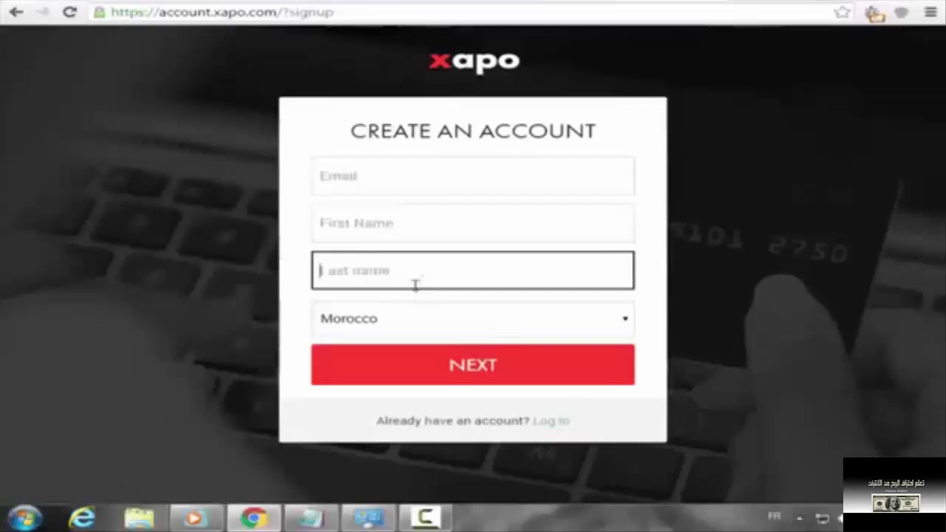
{"action": "left_click", "coordinate": [623, 330]}
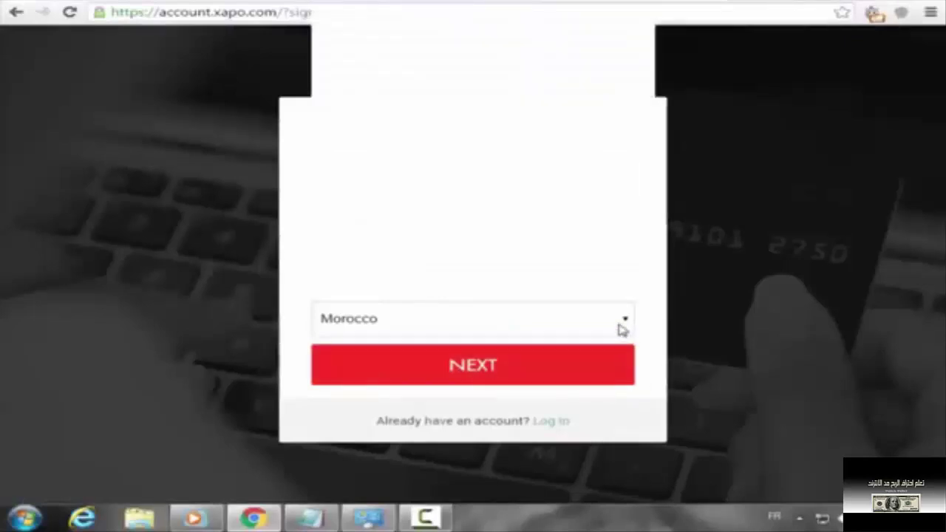
{"action": "left_click", "coordinate": [619, 328]}
{"action": "left_click", "coordinate": [434, 351]}
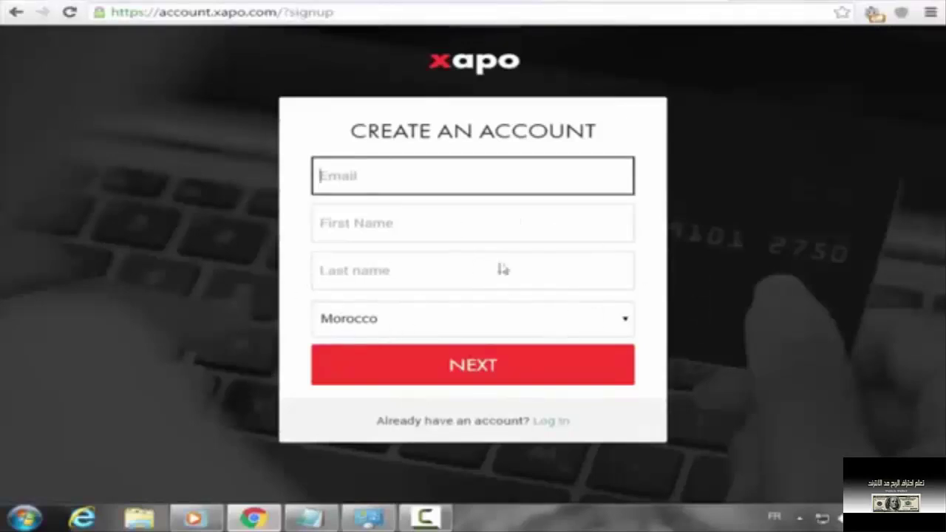
- Switch to logging into the existing account and enter the 4-digit account PIN
{"action": "left_click", "coordinate": [552, 423]}
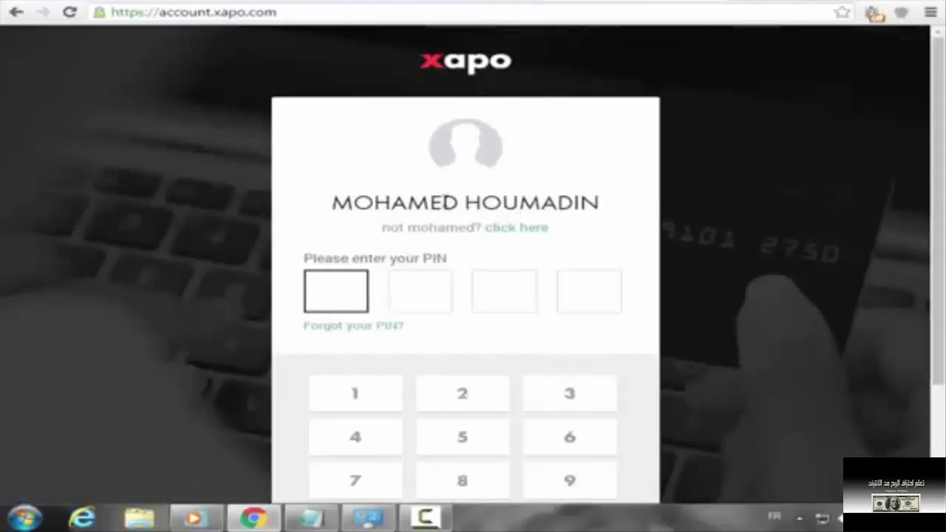
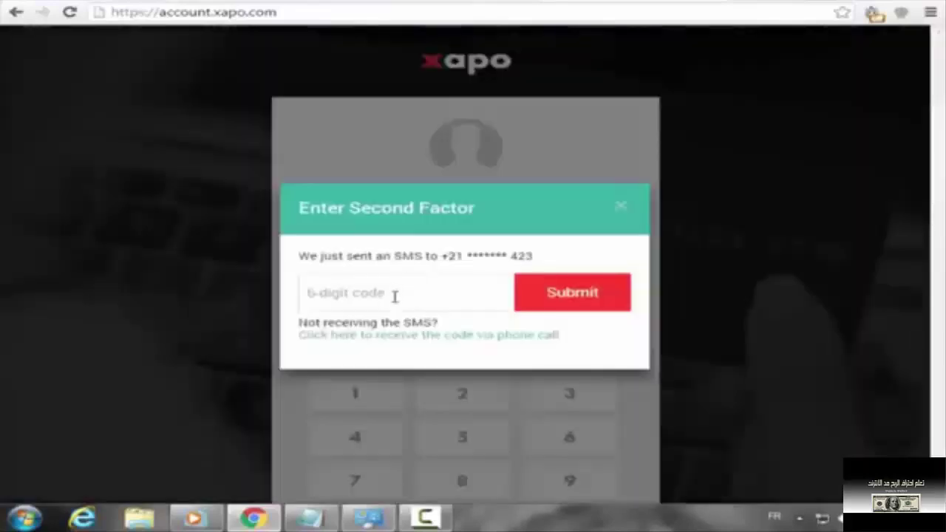
- Enter the 6-digit SMS verification code and submit it to complete the login
{"action": "left_click", "coordinate": [395, 297]}
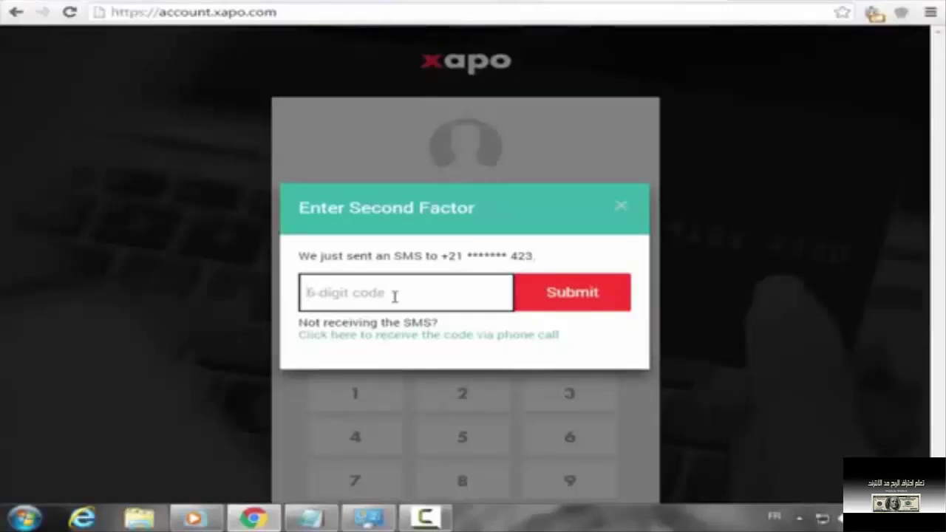
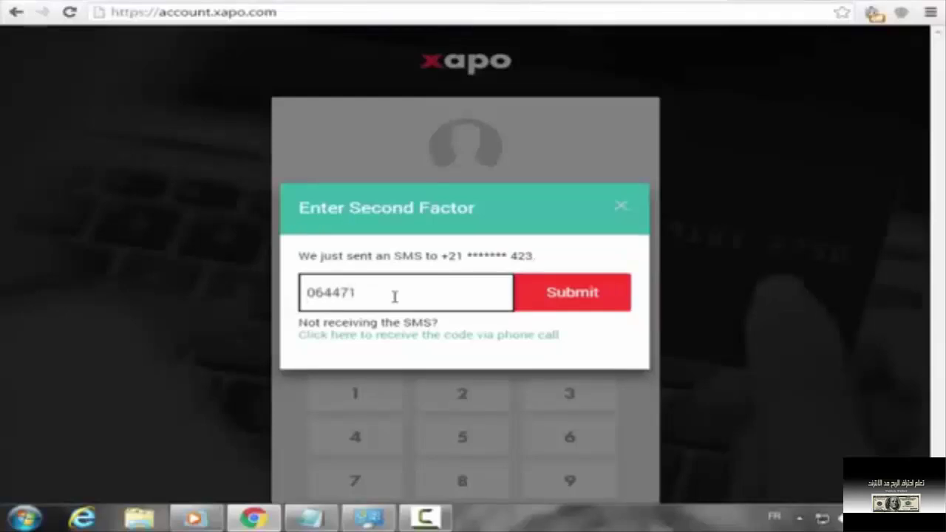
{"action": "left_click", "coordinate": [548, 300]}
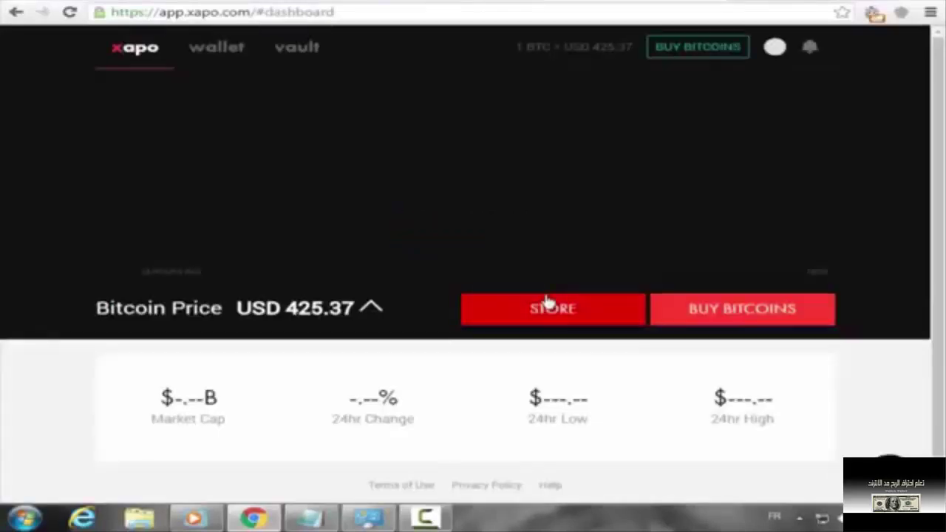
- Choose Personal Wallet from the My wallets list
{"action": "left_click", "coordinate": [226, 49]}
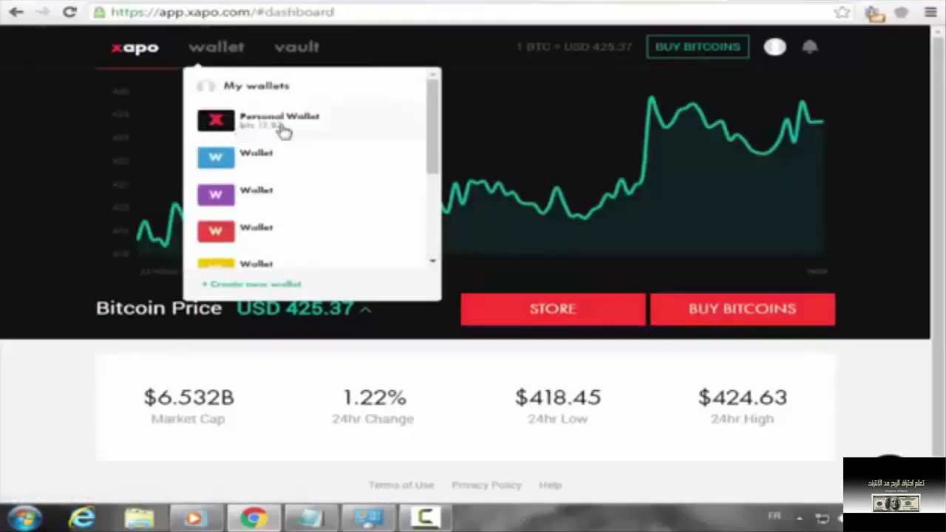
{"action": "left_click", "coordinate": [285, 130]}
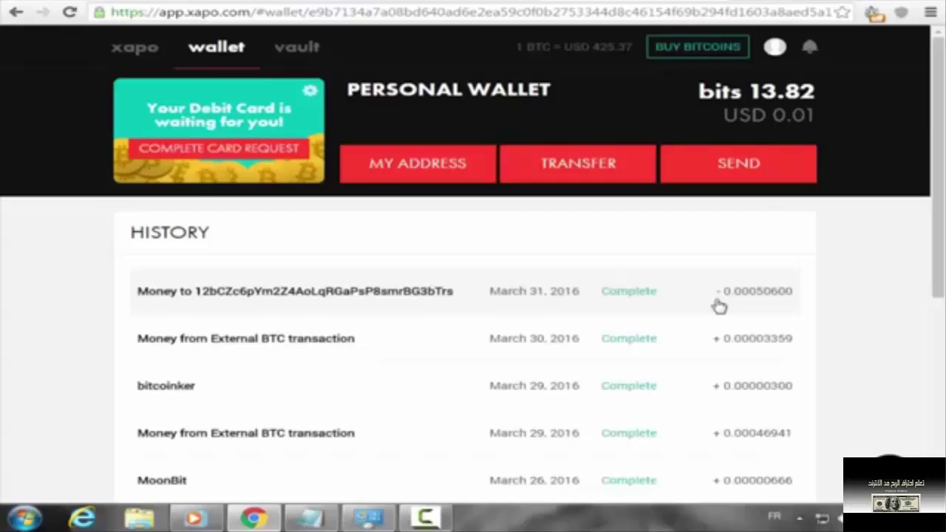
- Scroll the Personal Wallet history, dismiss the colour-scheme prompt, and show the wallet's receiving address
{"action": "scroll", "coordinate": [739, 299], "scroll_direction": "down", "scroll_amount": 1}
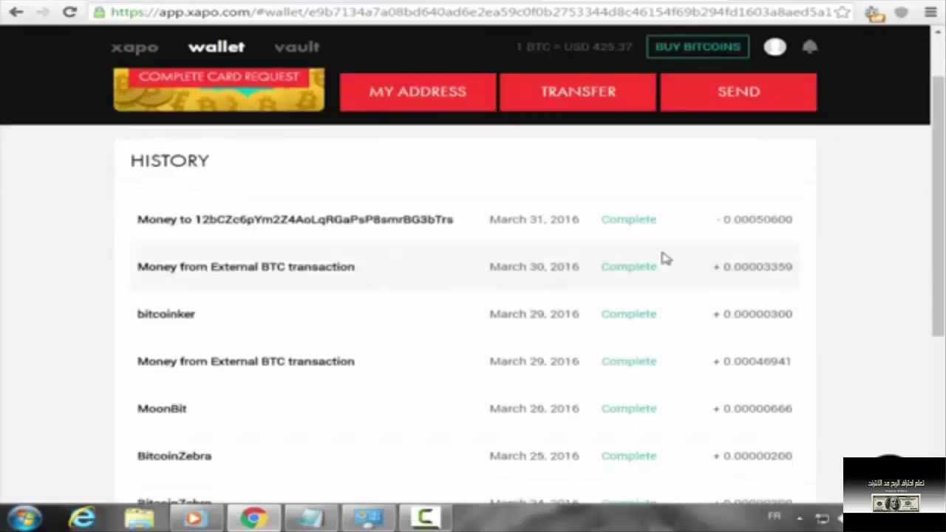
{"action": "left_click", "coordinate": [663, 257]}
{"action": "scroll", "coordinate": [663, 257], "scroll_direction": "down", "scroll_amount": 2}
{"action": "scroll", "coordinate": [663, 257], "scroll_direction": "down", "scroll_amount": 2}
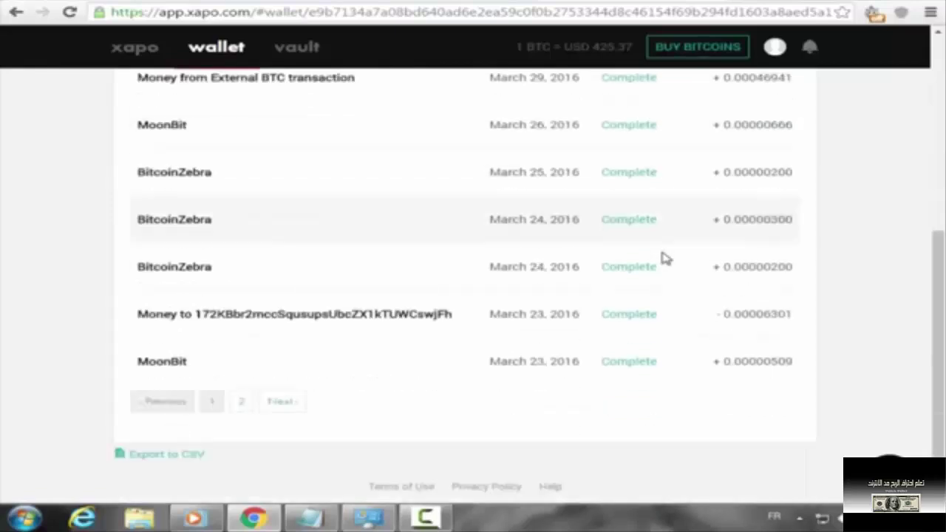
{"action": "scroll", "coordinate": [663, 257], "scroll_direction": "up", "scroll_amount": 5}
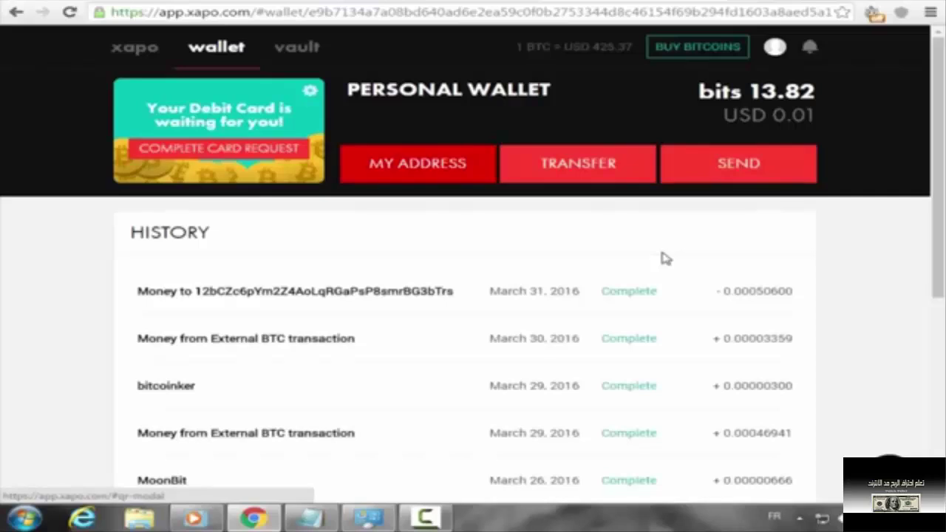
{"action": "left_click", "coordinate": [417, 162]}
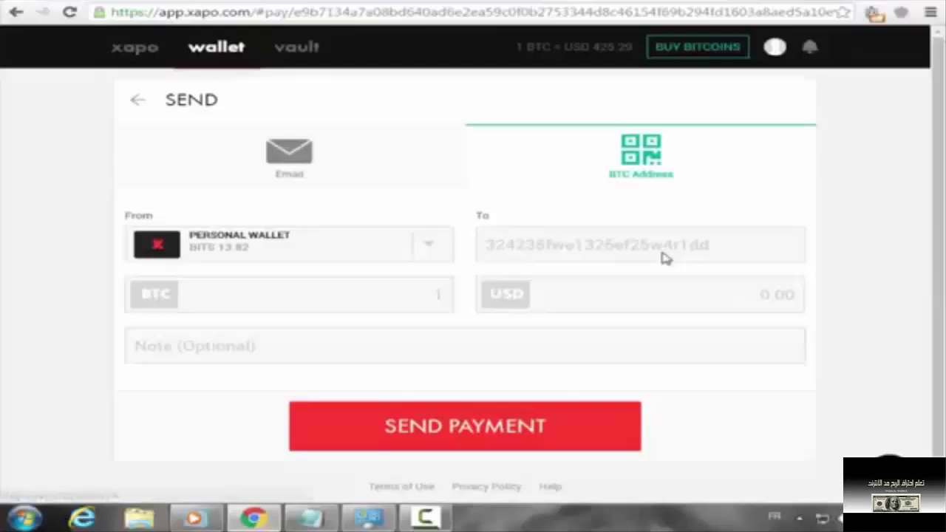
- Enter a recipient bitcoin address and an amount of 0.005 BTC (USD 2.08)
{"action": "left_click", "coordinate": [665, 258]}
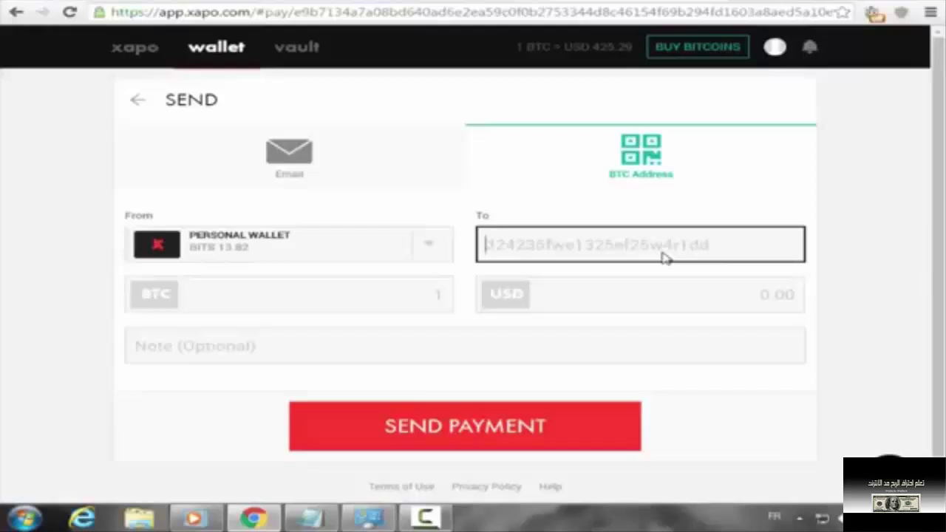
{"action": "key", "text": "Tab"}
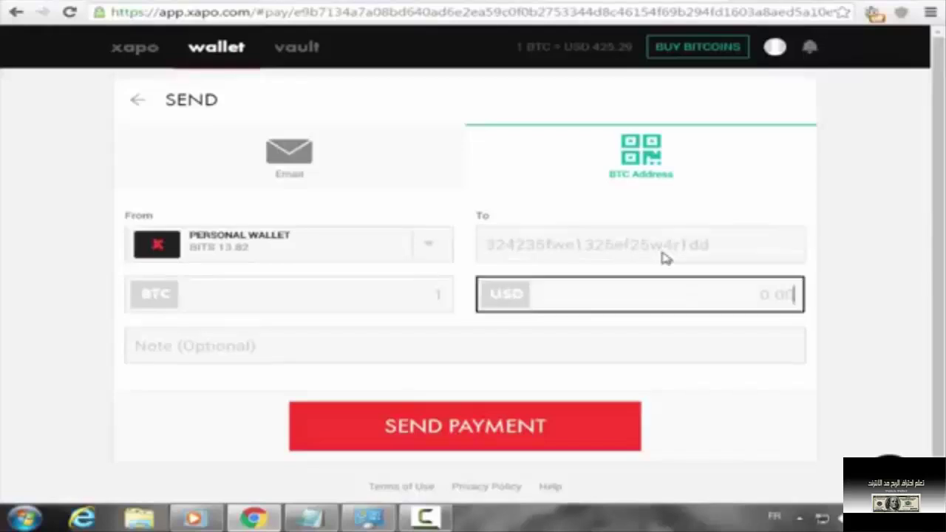
{"action": "key", "text": "Tab"}
{"action": "type", "text": "0.006"}
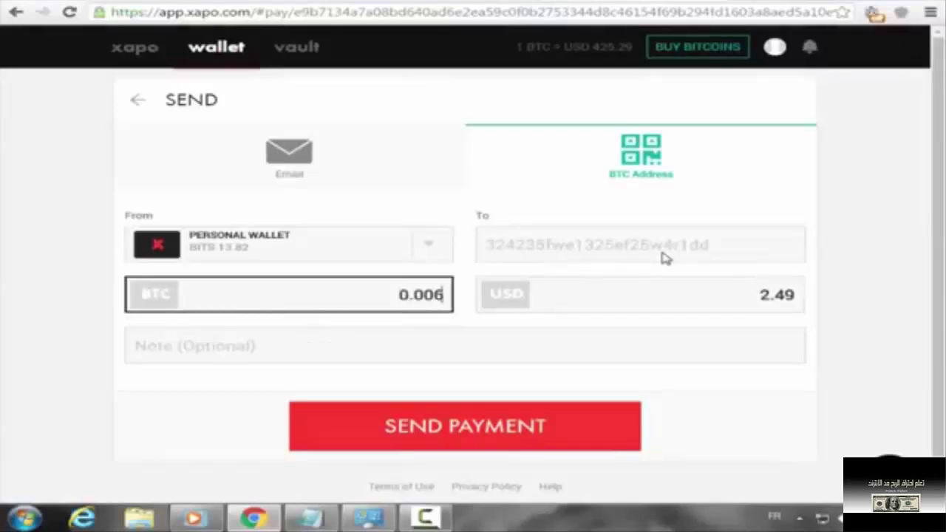
{"action": "key", "text": "BackSpace"}
{"action": "type", "text": "5"}
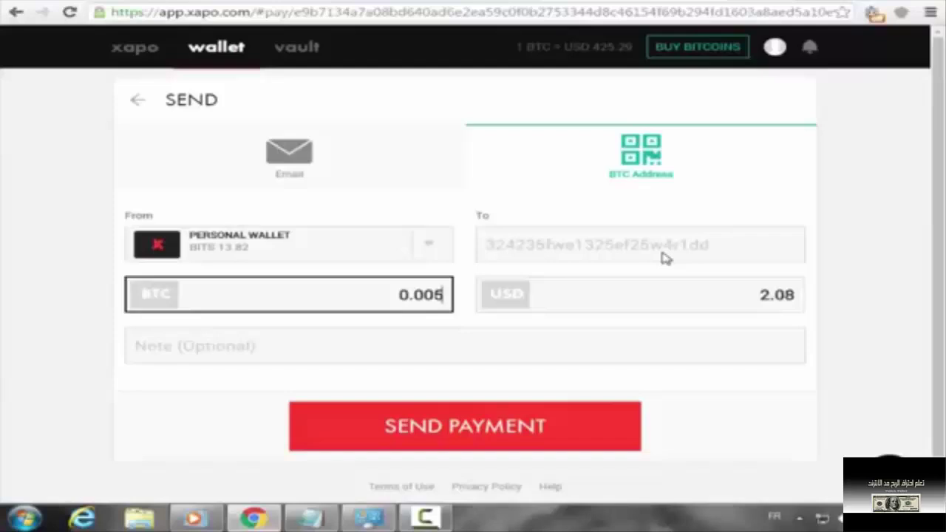
{"action": "key", "text": "Tab"}
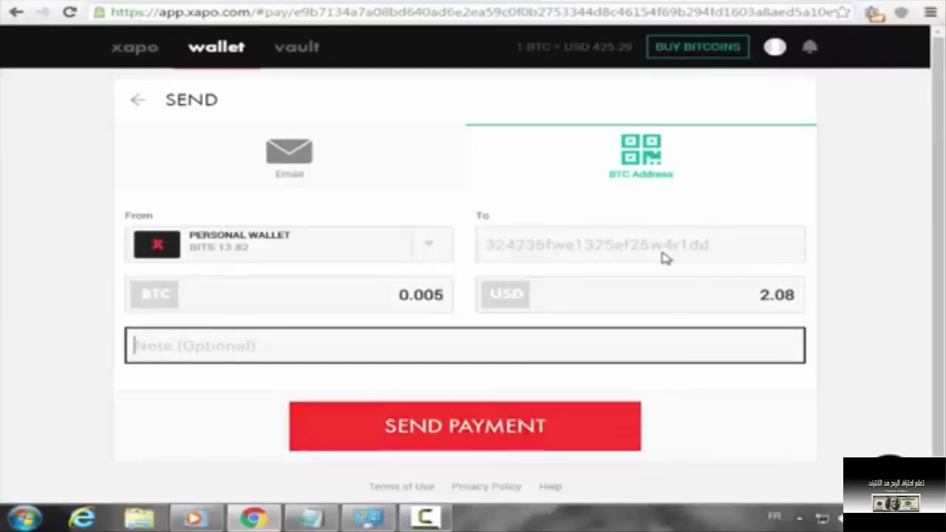
{"action": "key", "text": "shift+Tab"}
{"action": "key", "text": "Return"}
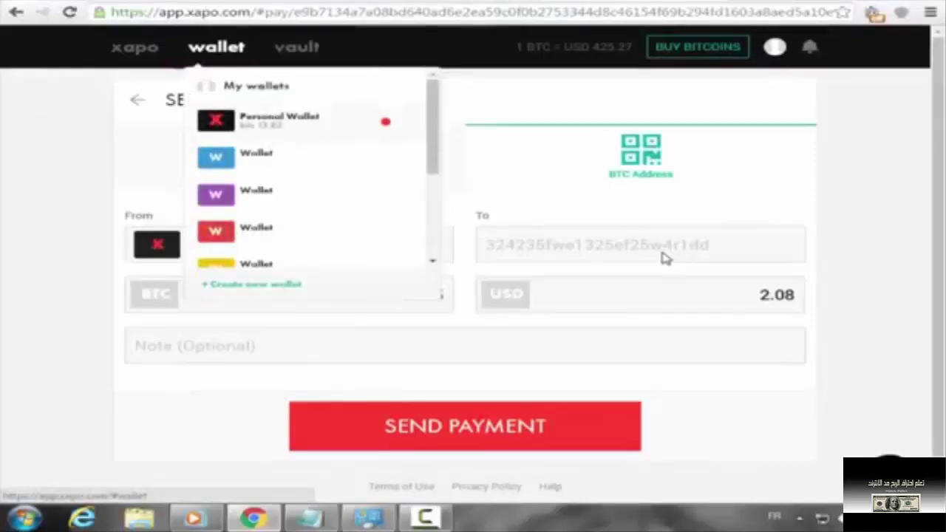
- View the empty wallet's receiving address, close it, and return to the Personal Wallet
{"action": "scroll", "coordinate": [310, 178], "scroll_direction": "down", "scroll_amount": 4}
{"action": "scroll", "coordinate": [311, 170], "scroll_direction": "down", "scroll_amount": 1}
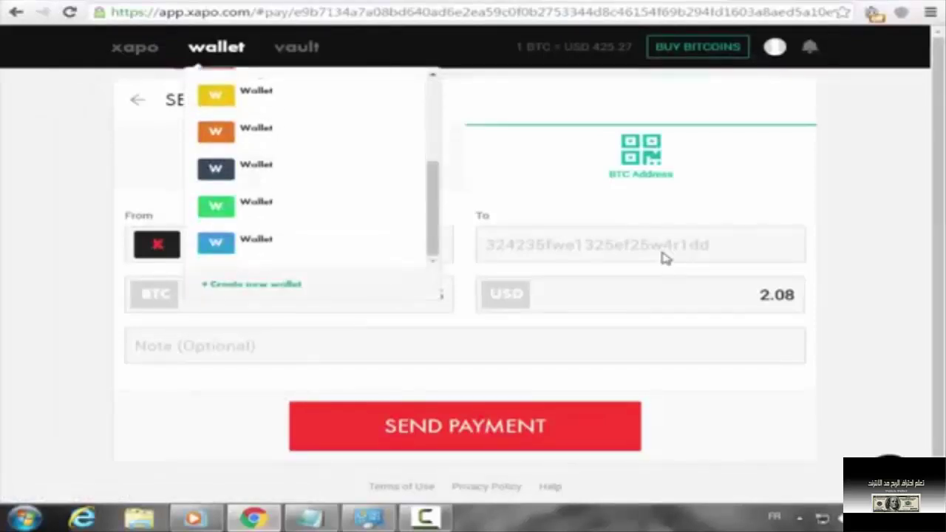
{"action": "scroll", "coordinate": [311, 177], "scroll_direction": "up", "scroll_amount": 5}
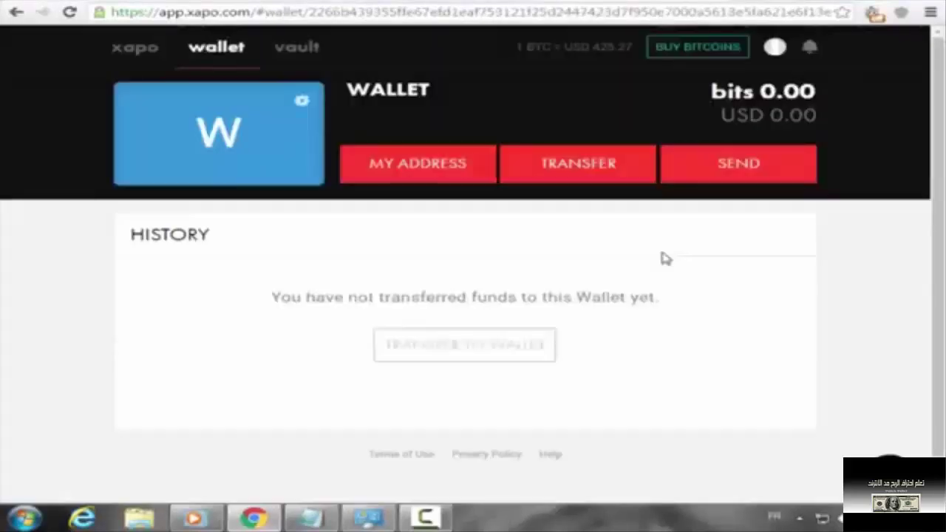
{"action": "key", "text": "Return"}
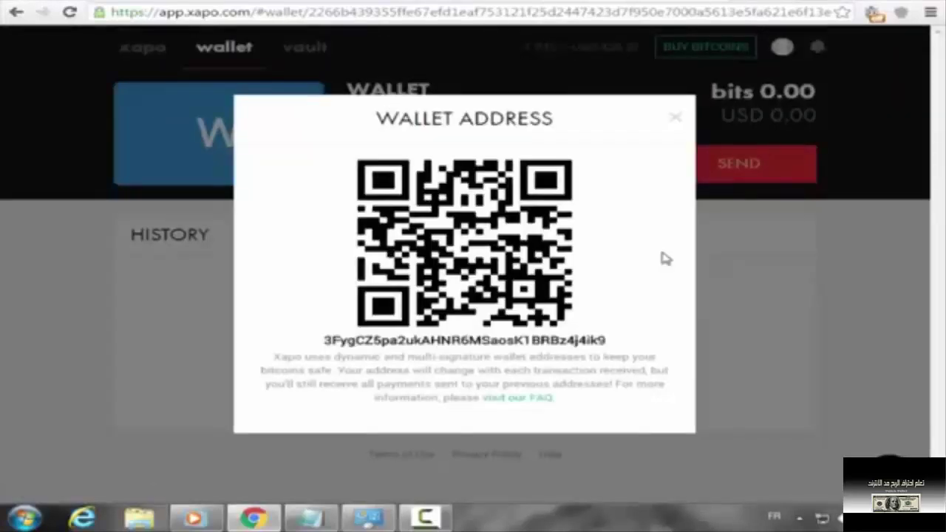
{"action": "key", "text": "Escape"}
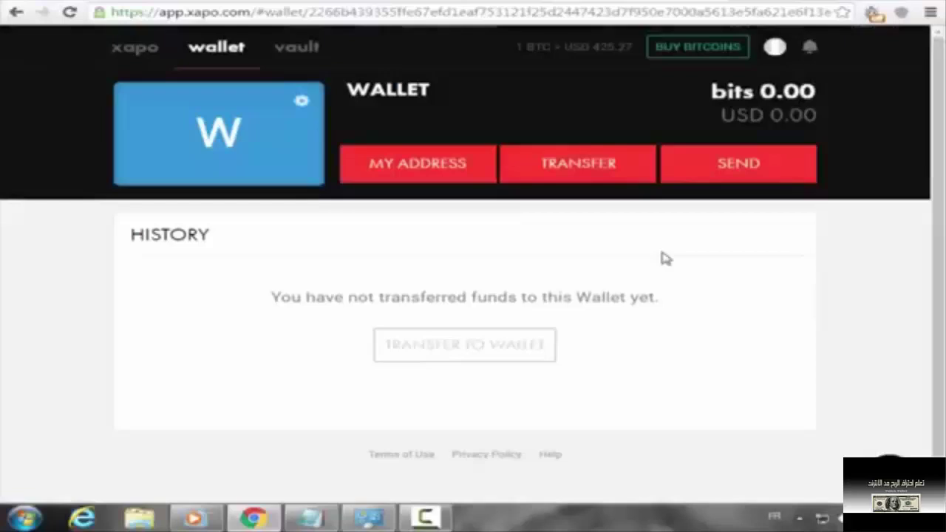
{"action": "left_click", "coordinate": [216, 47]}
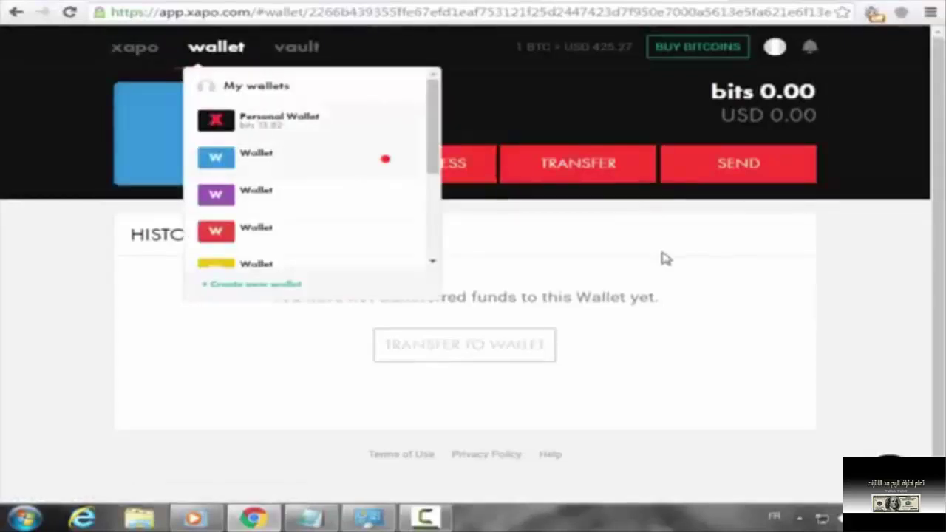
{"action": "key", "text": "F5"}
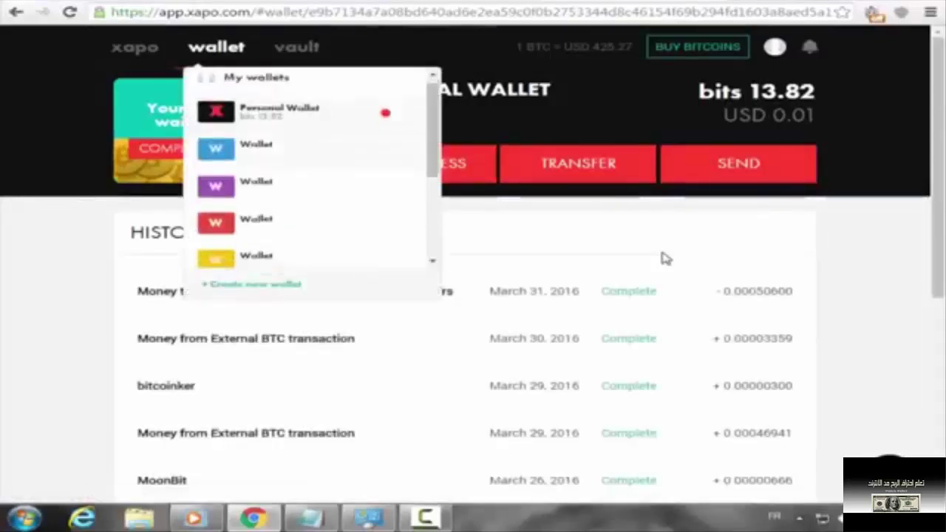
- Move to the USD amount on the Transfer from the orange Wallet to Personal Wallet
{"action": "scroll", "coordinate": [663, 257], "scroll_direction": "down", "scroll_amount": 2}
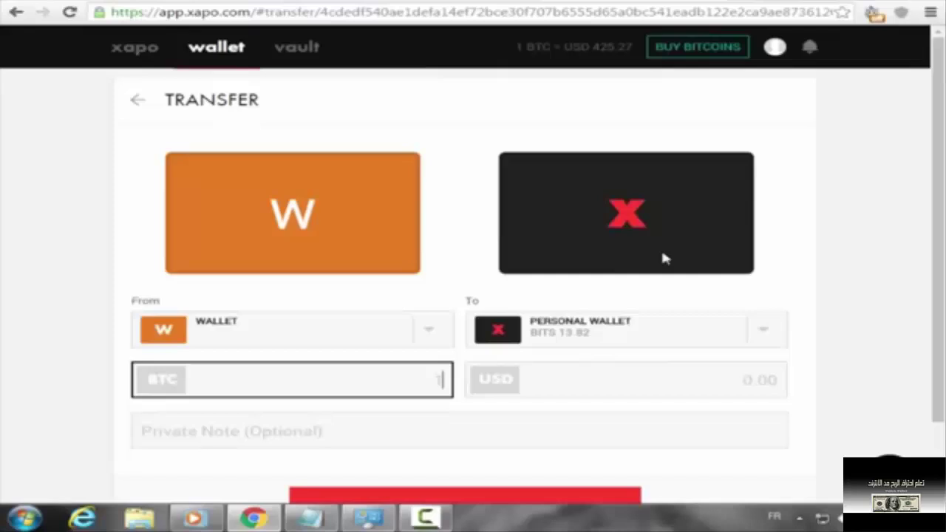
{"action": "key", "text": "Tab"}
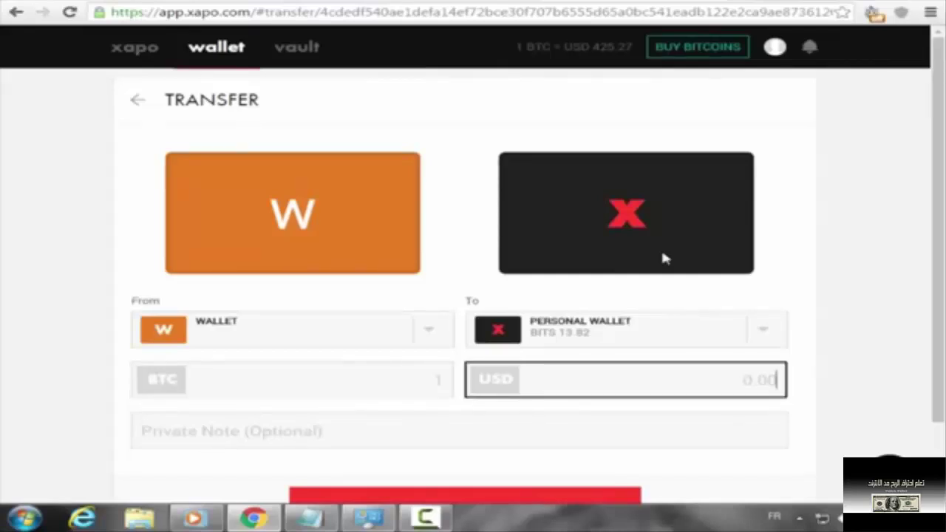